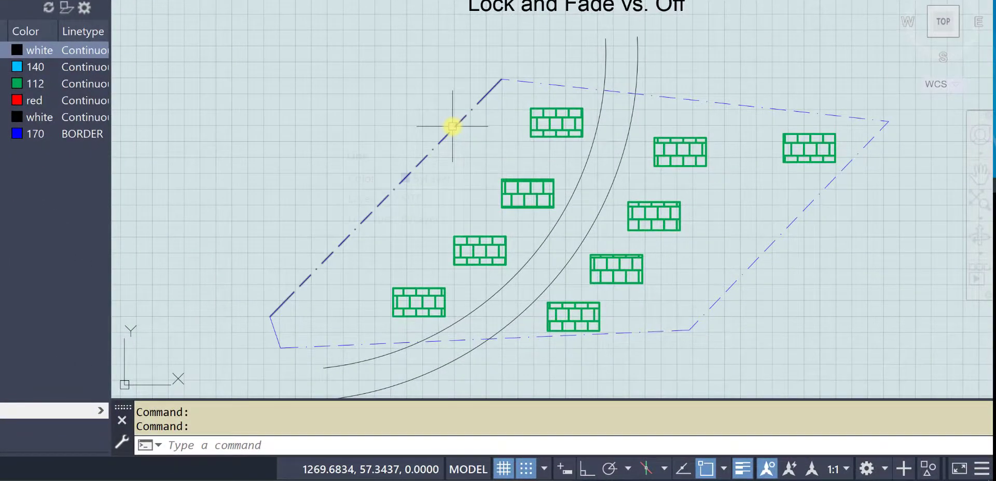
Isolate the SITE layer from Layer Properties Manager, locking and fading every other layer.
mouse_move(453, 125)
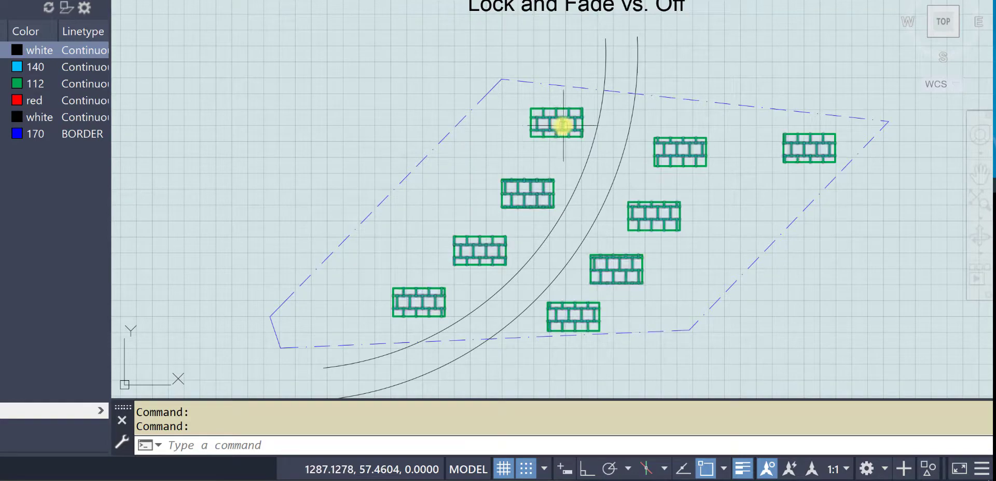
mouse_move(563, 125)
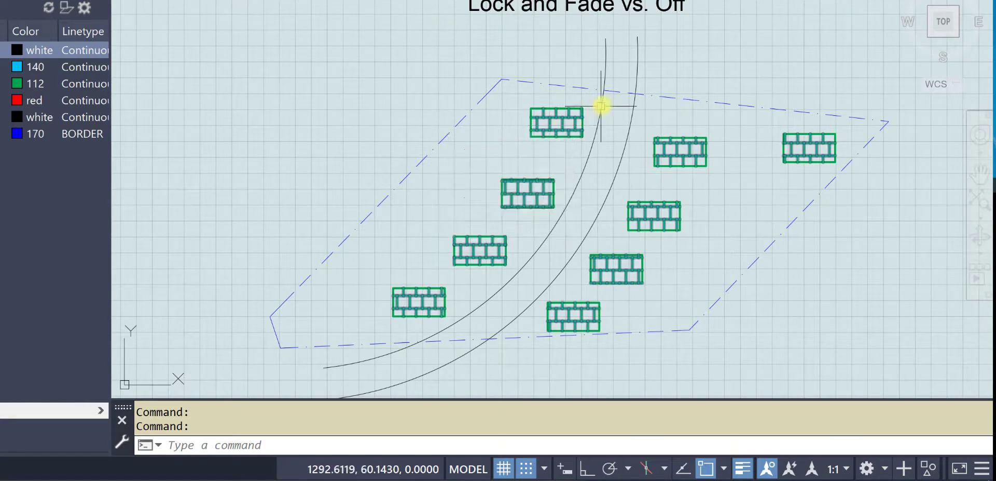
mouse_move(598, 101)
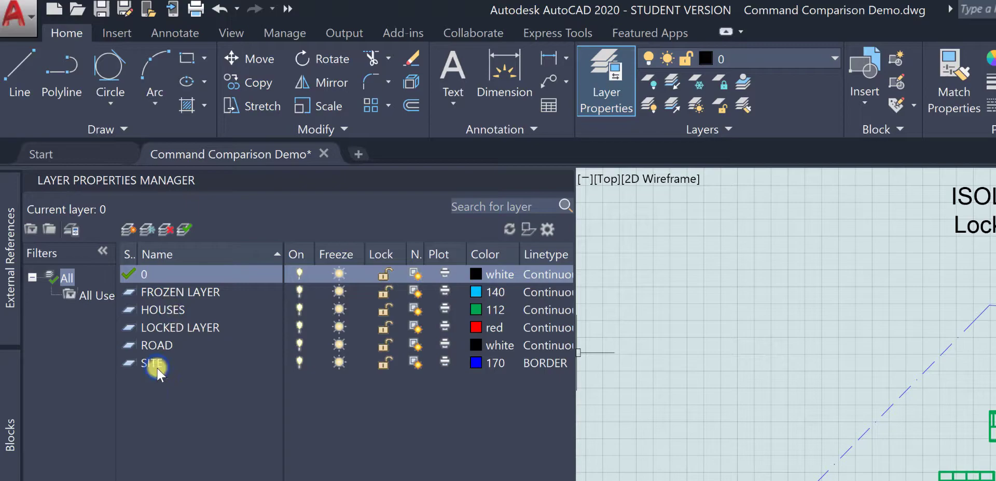
click(156, 363)
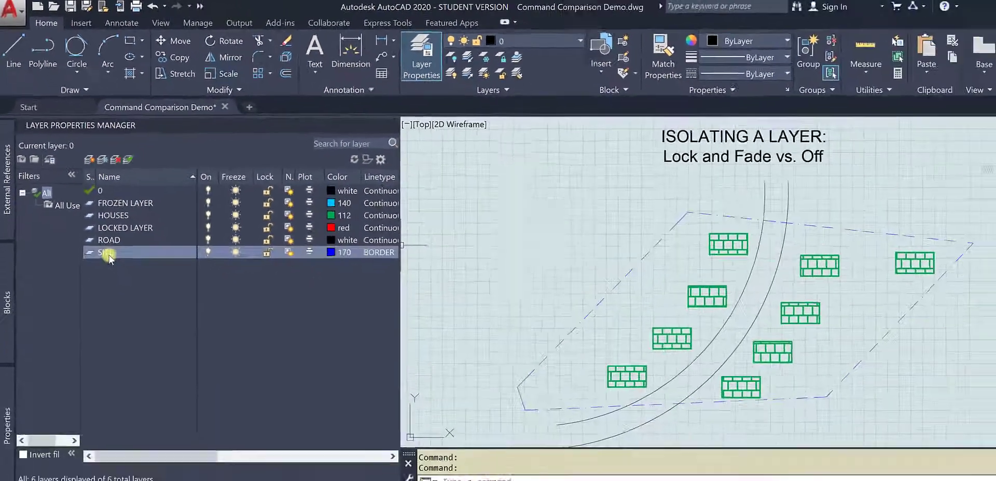
right_click(109, 254)
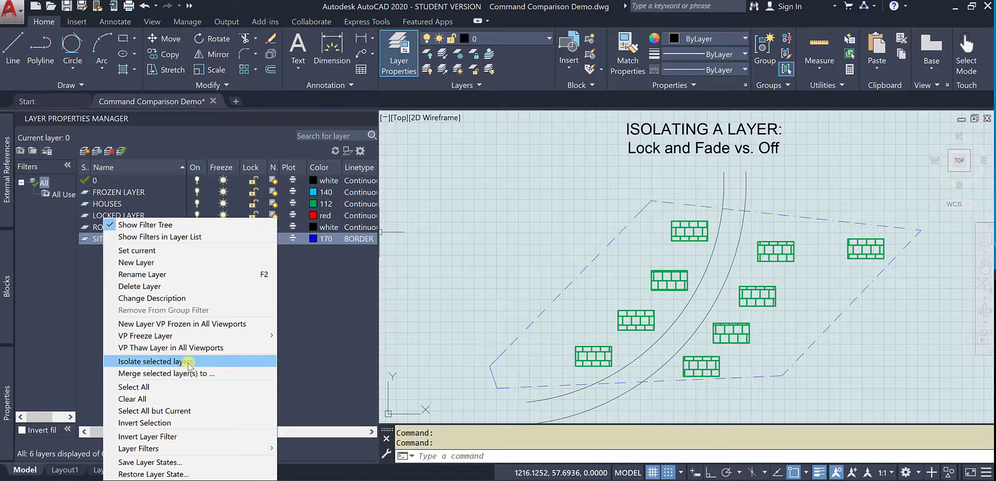
click(190, 362)
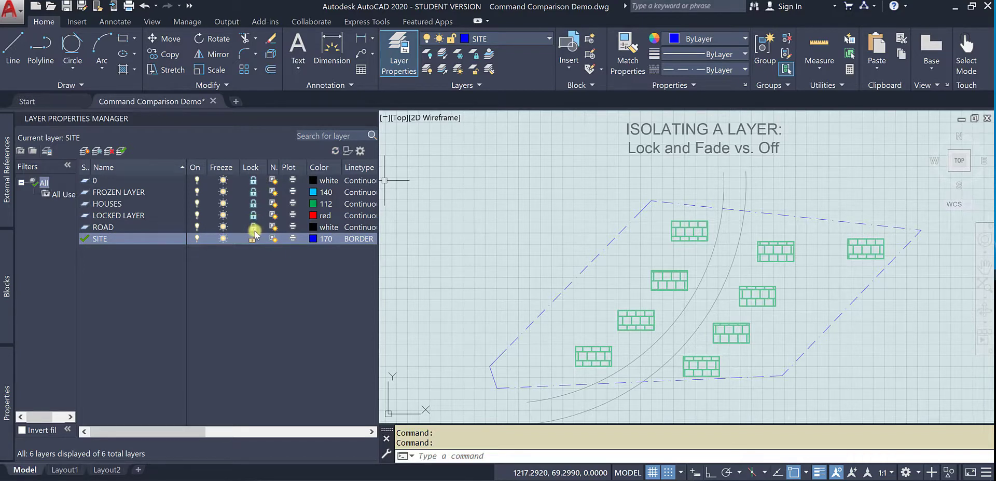
Unlock the ROAD layer in the ribbon layer list, then run Unisolate.
click(523, 39)
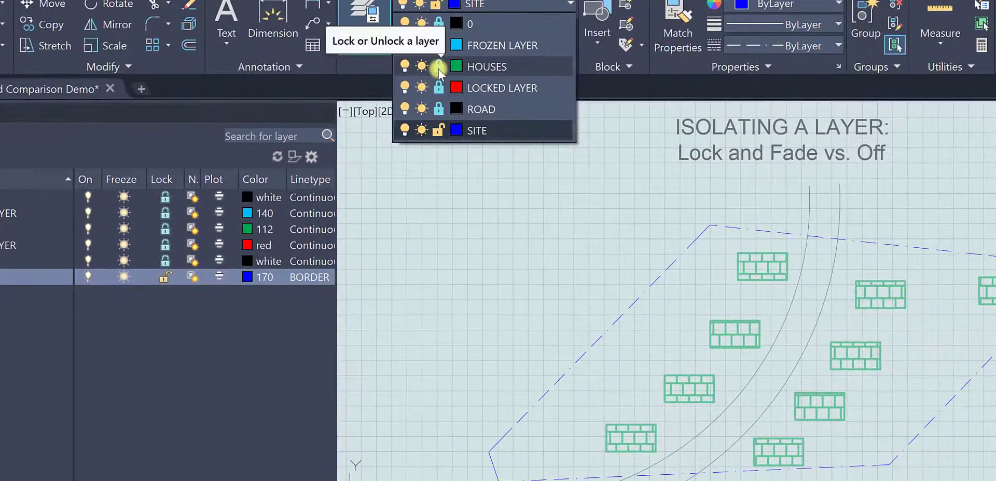
click(438, 108)
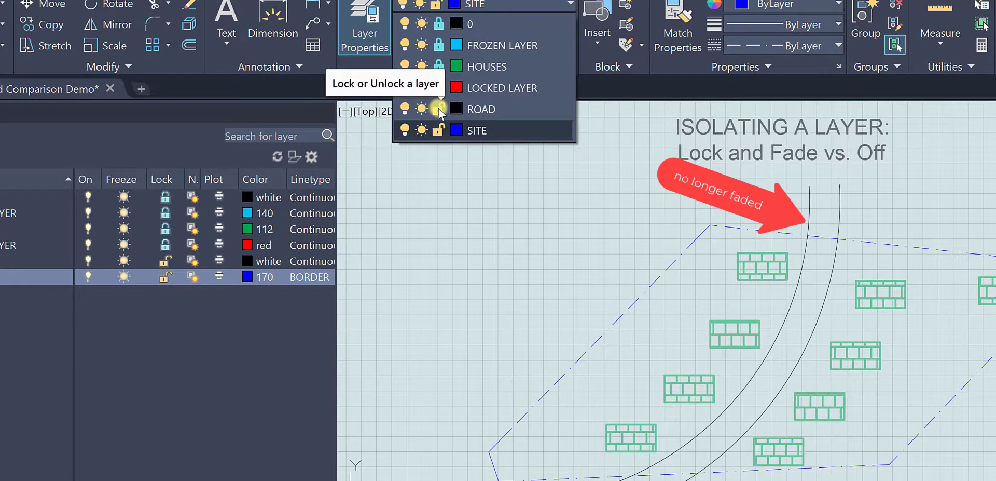
click(622, 195)
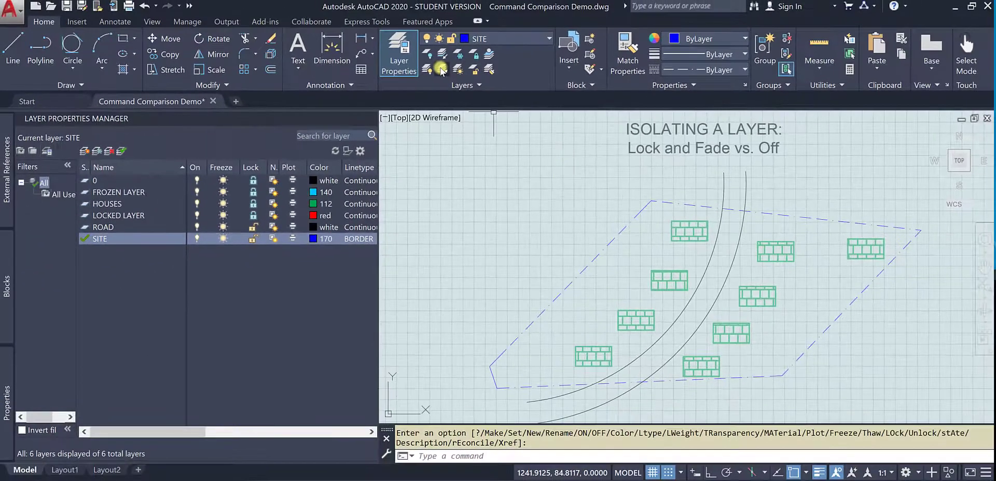
click(437, 64)
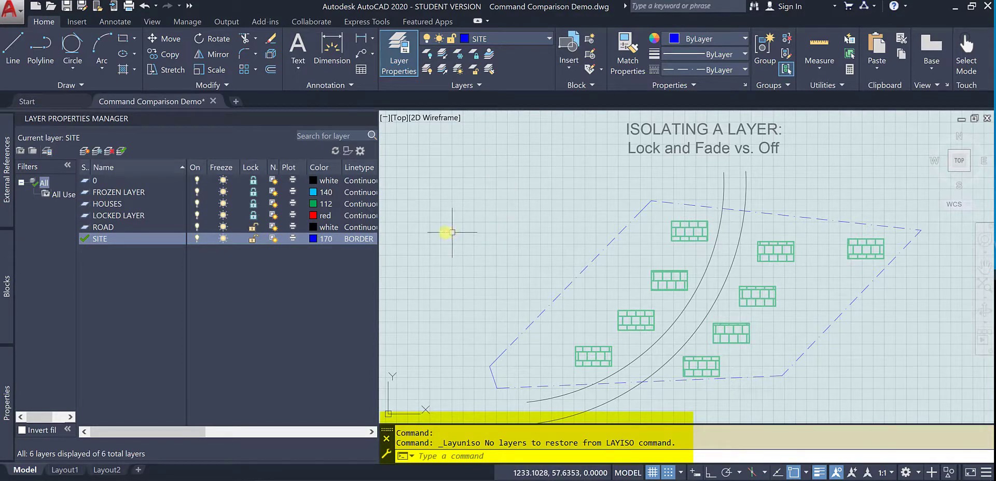
Unlock layers 0, FROZEN LAYER, HOUSES and LOCKED LAYER, keeping SITE current.
right_click(104, 239)
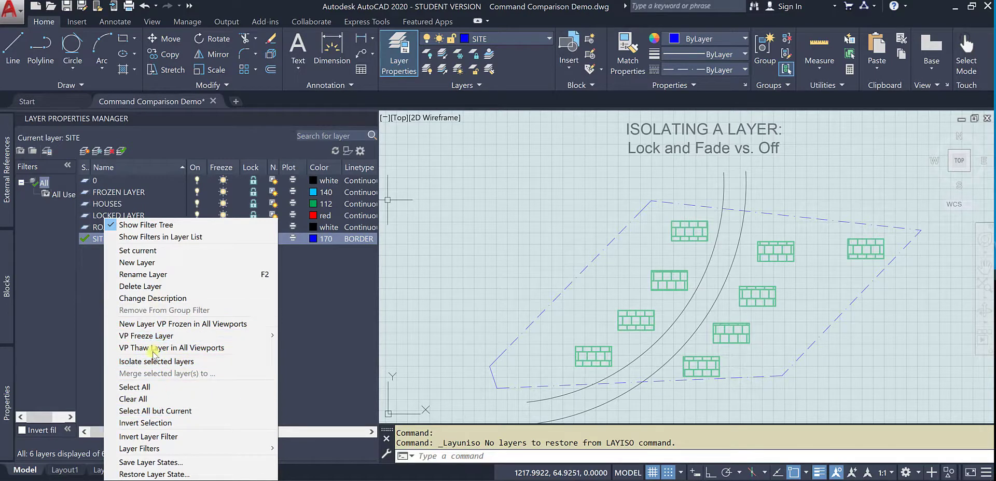
click(87, 269)
click(253, 180)
click(253, 191)
click(253, 204)
click(253, 215)
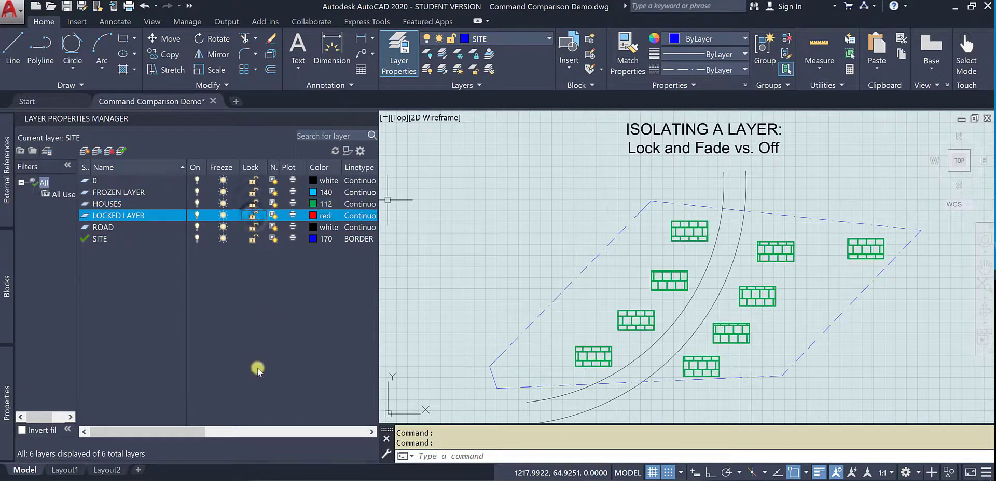
click(117, 239)
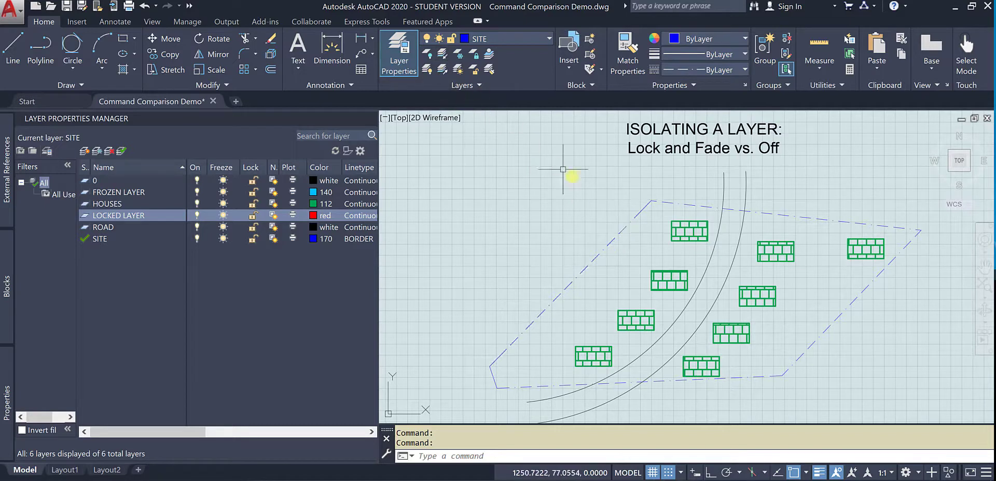
Isolate the site boundary's layer, cancel a trial AR-BRELM brick hatch, then unisolate the layers.
click(622, 230)
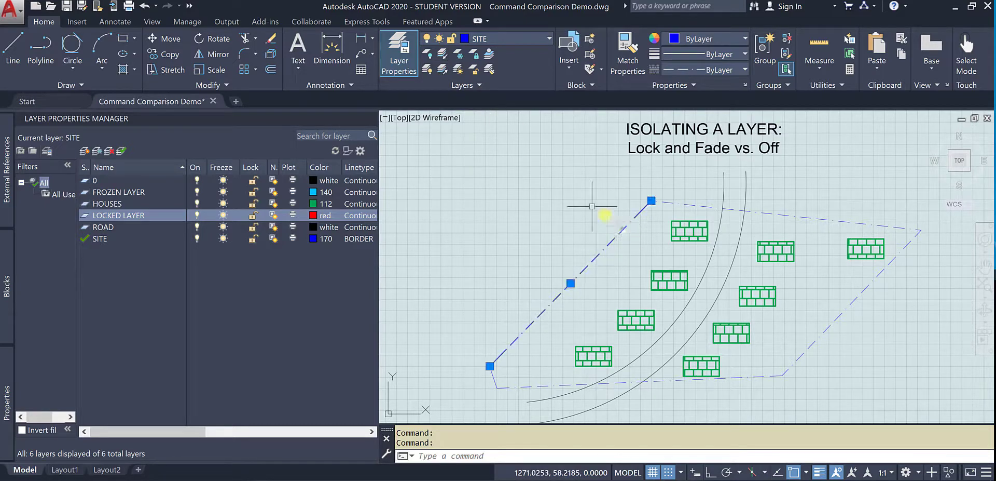
click(444, 55)
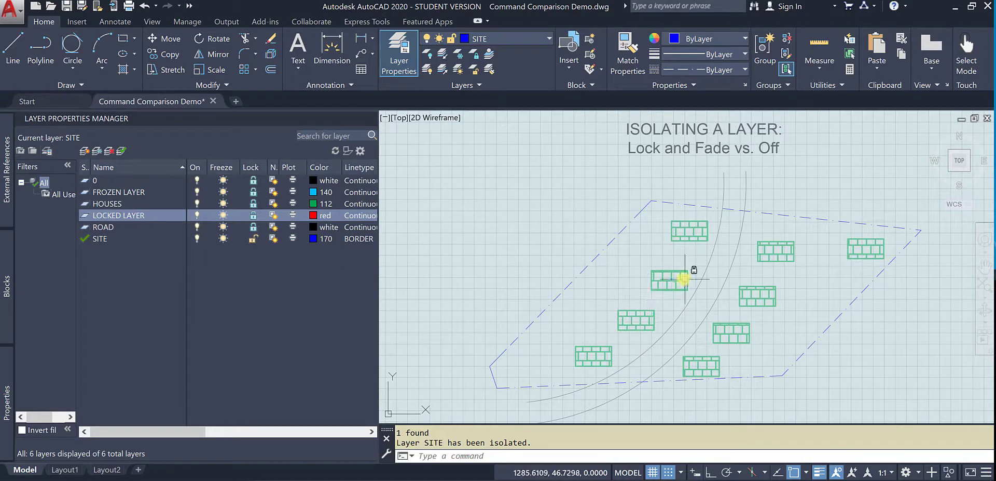
click(122, 69)
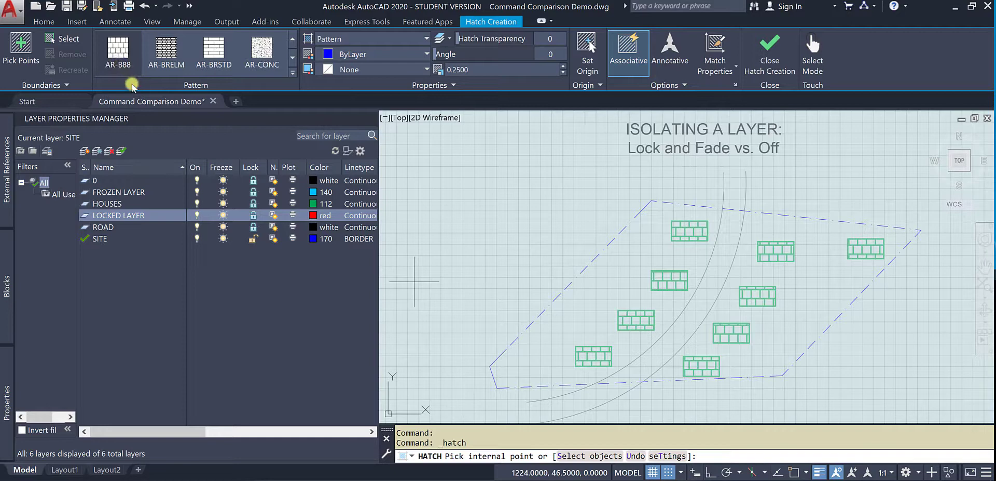
click(166, 55)
click(626, 319)
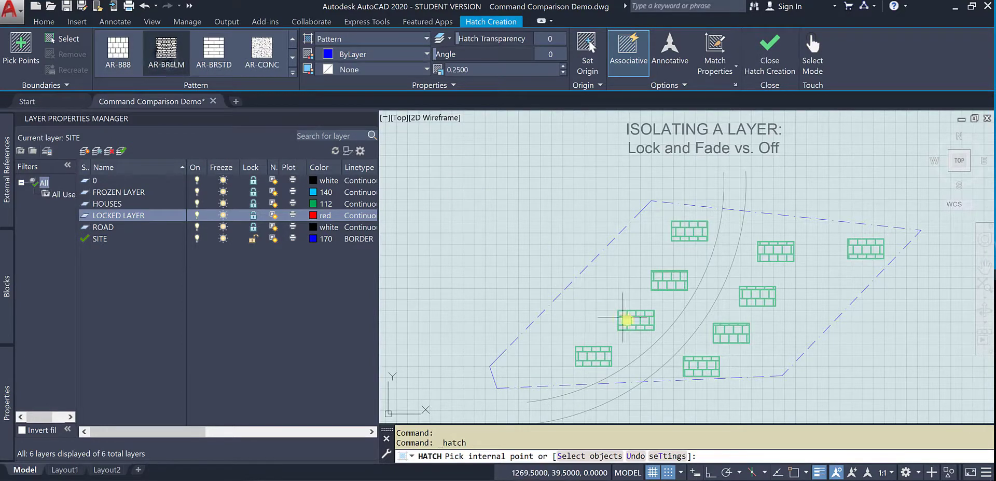
click(599, 302)
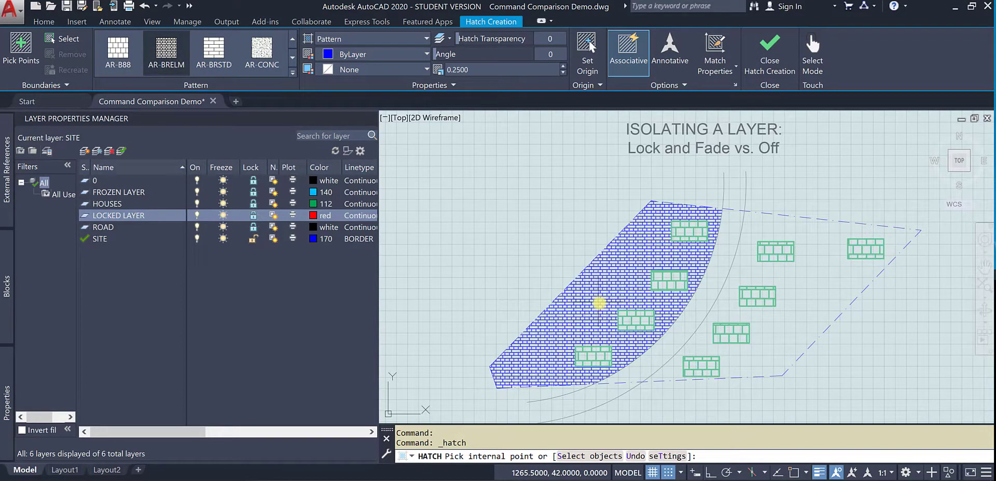
key(Escape)
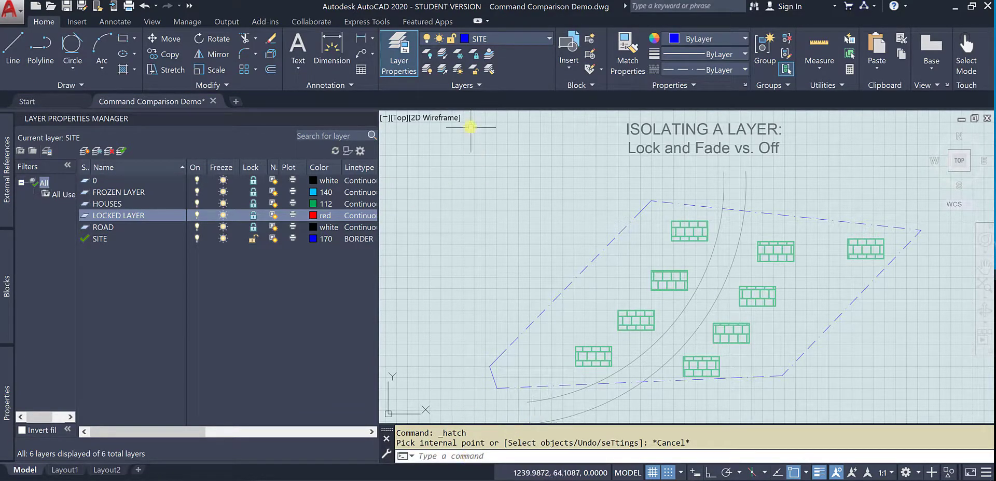
click(443, 72)
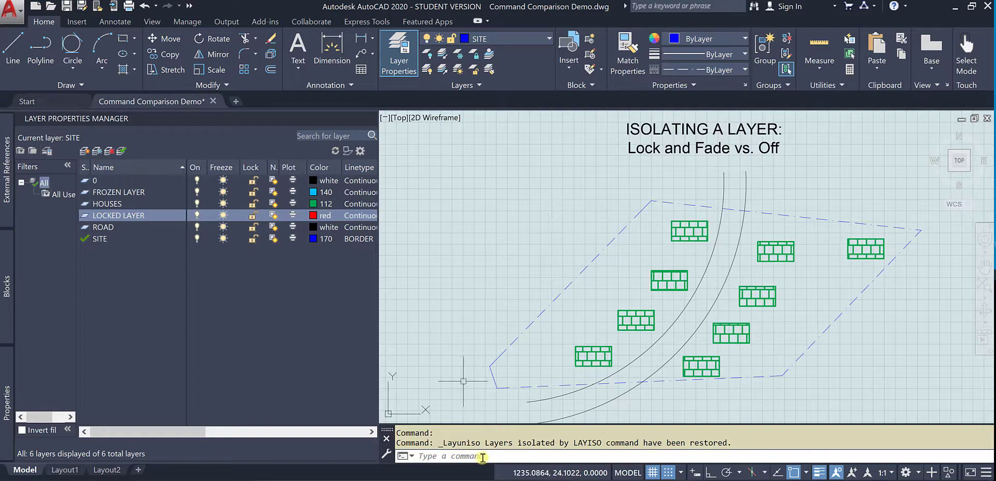
Set LAYISO to turn non-isolated layers Off, also Off in paper space viewports.
click(482, 456)
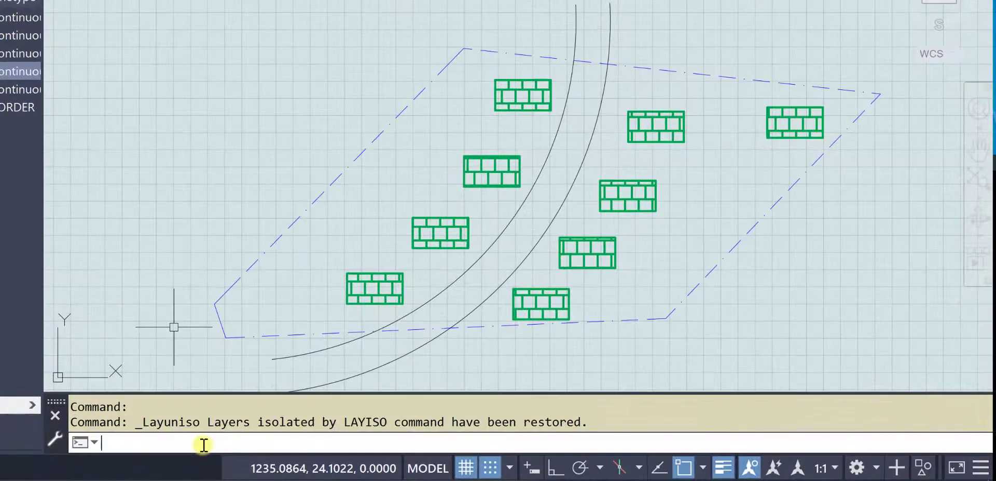
text(LAYISO)
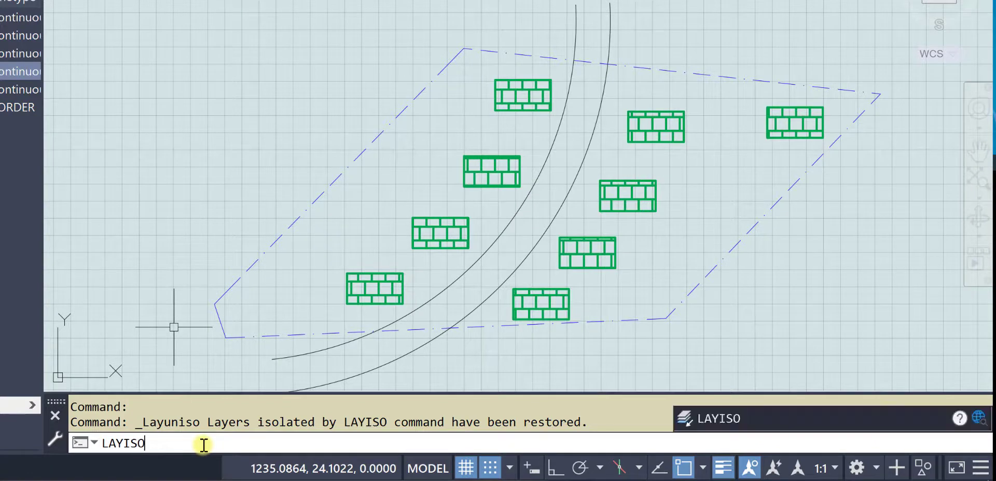
key(Return)
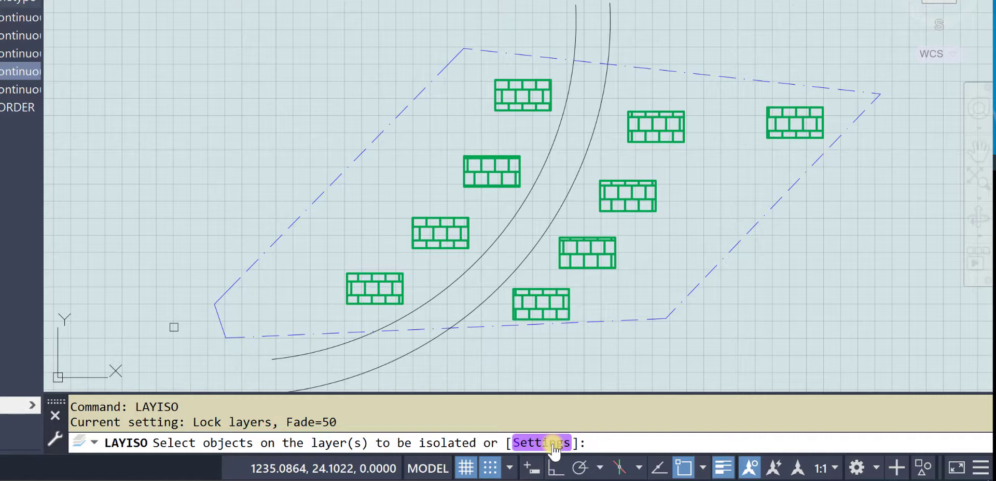
click(554, 446)
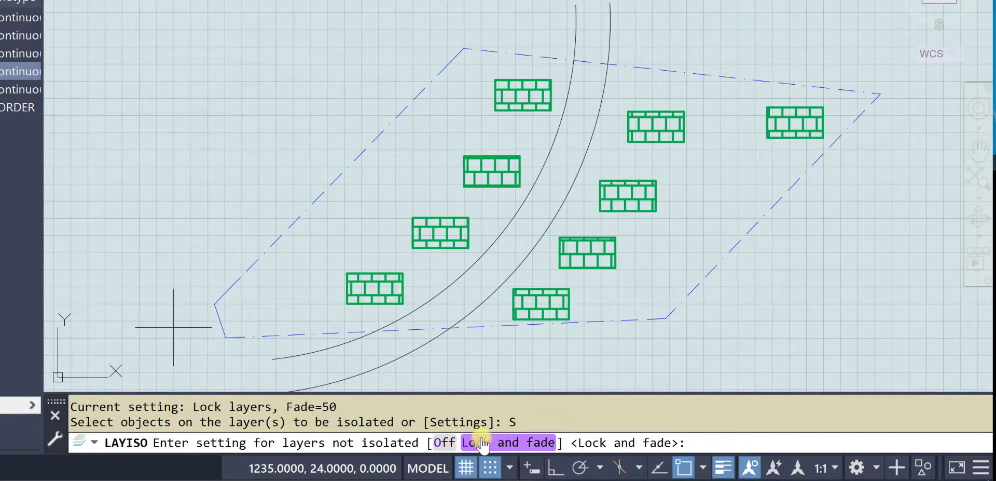
click(446, 445)
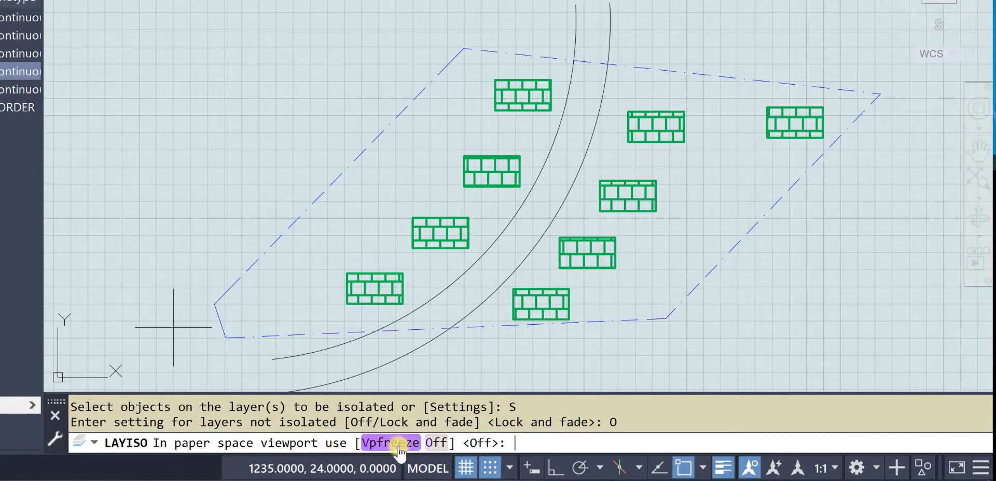
click(436, 444)
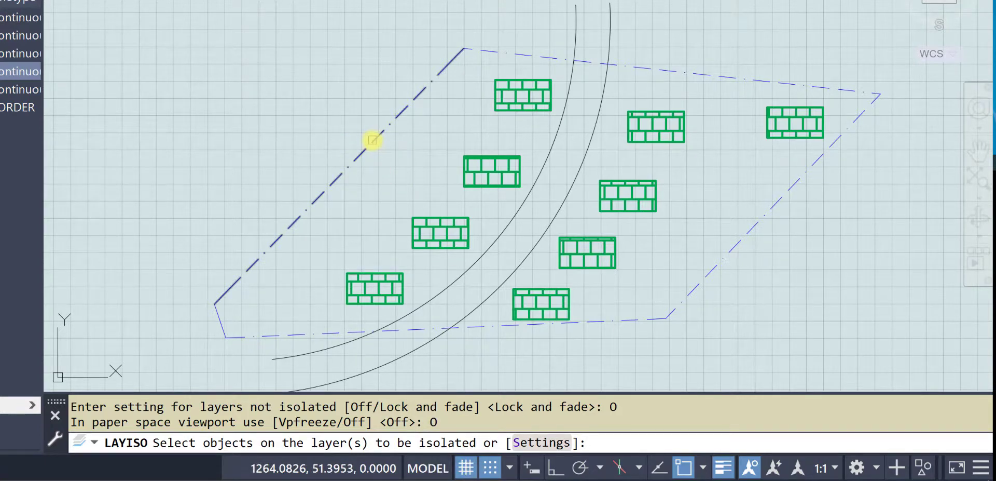
Isolate SITE via the dashed boundary, then preview a hatch inside it and cancel.
click(373, 140)
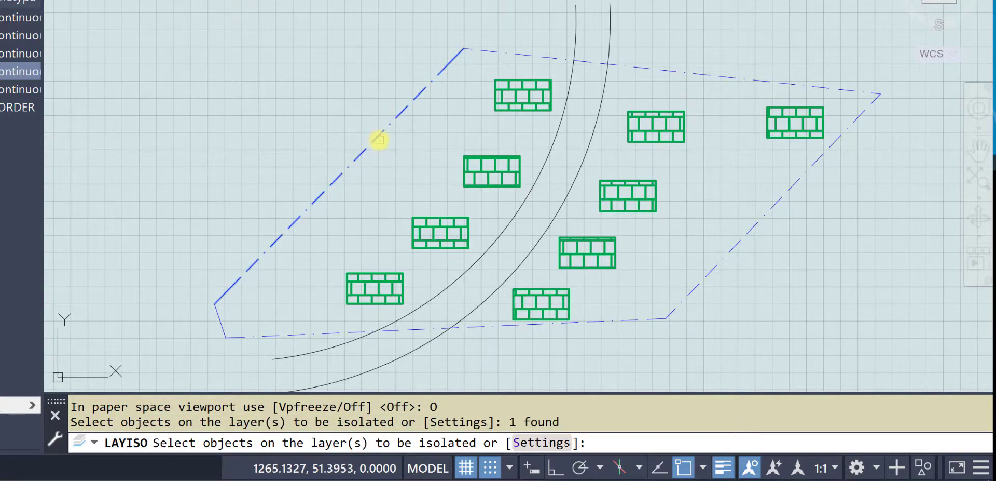
key(Return)
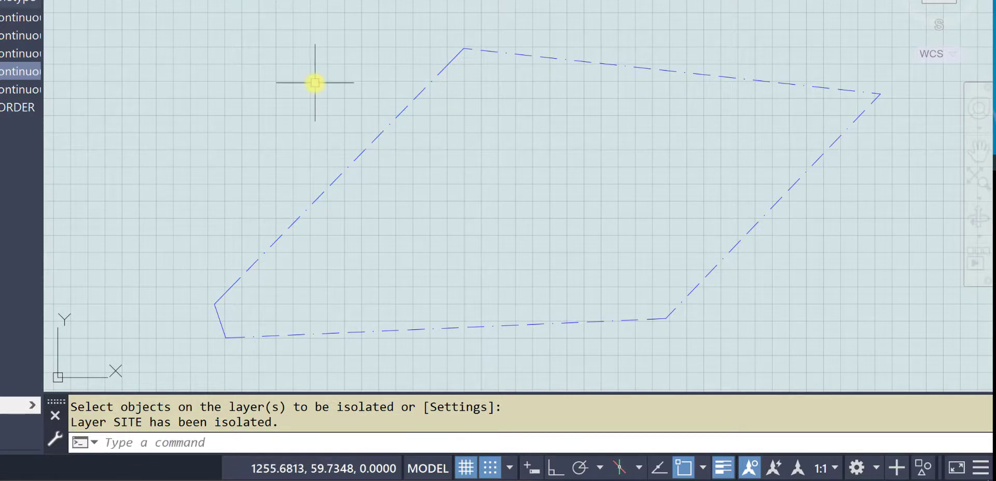
text(H)
key(Return)
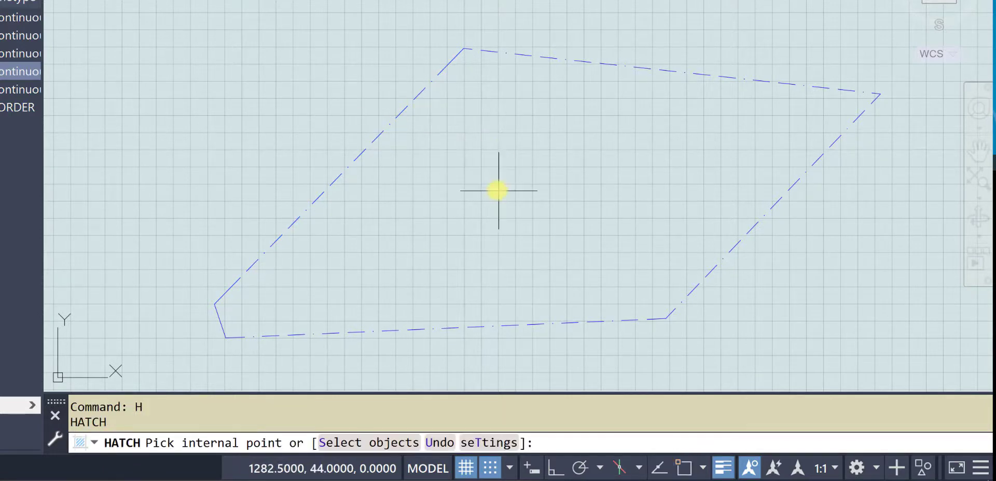
click(498, 190)
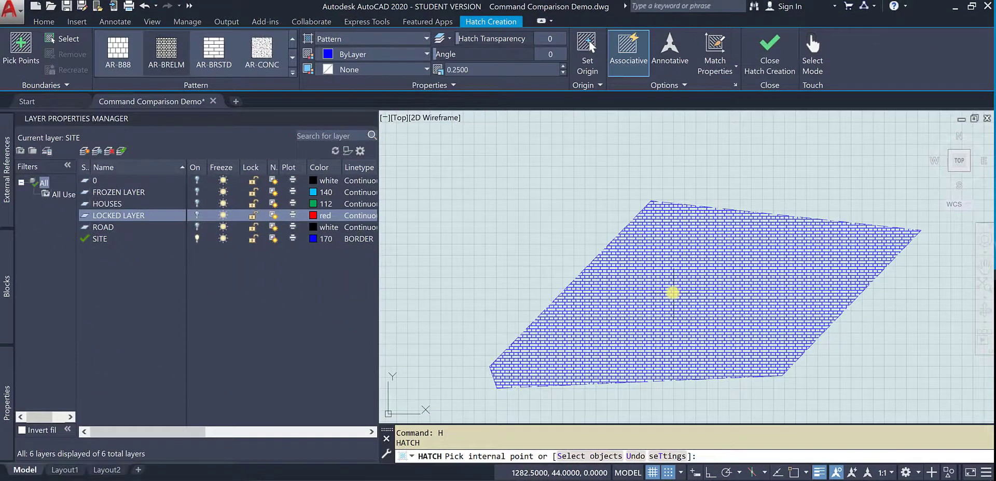
key(Escape)
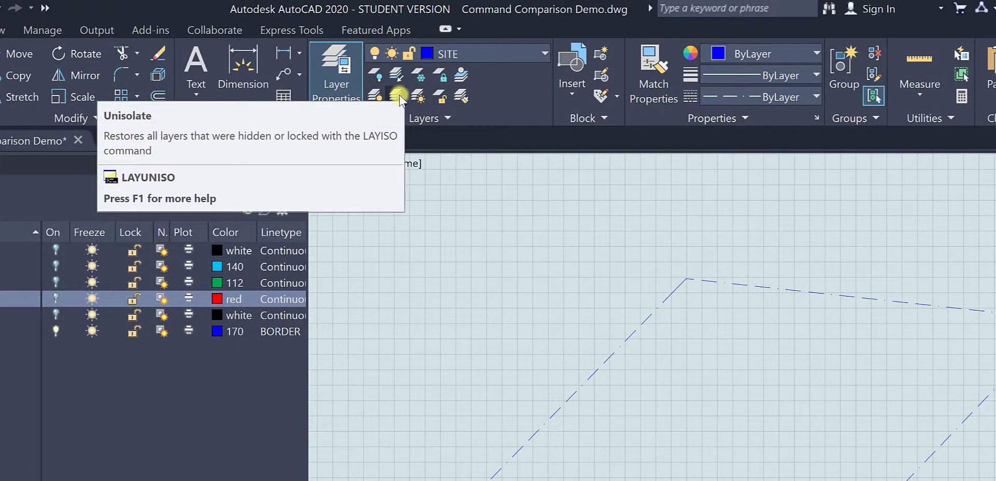
Run Unisolate so the houses, road arcs and title layers display again.
click(399, 96)
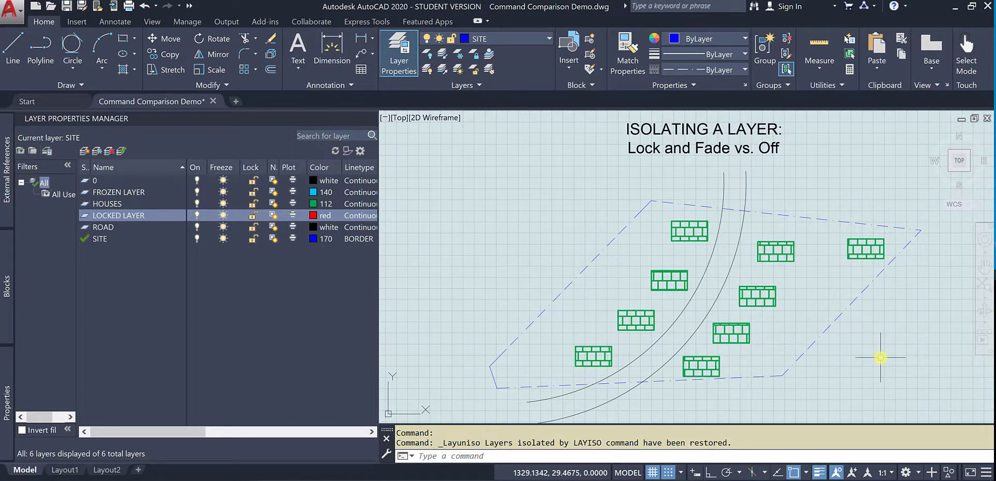
click(441, 54)
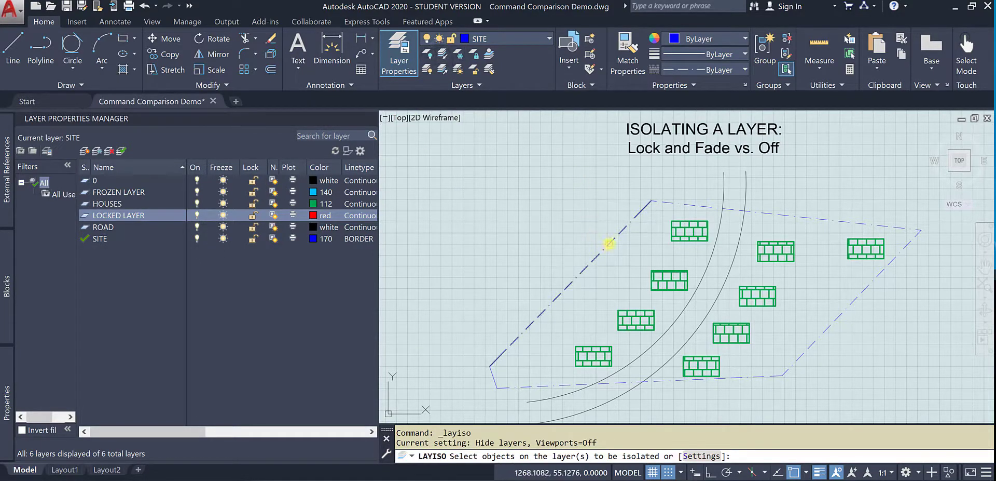
click(610, 242)
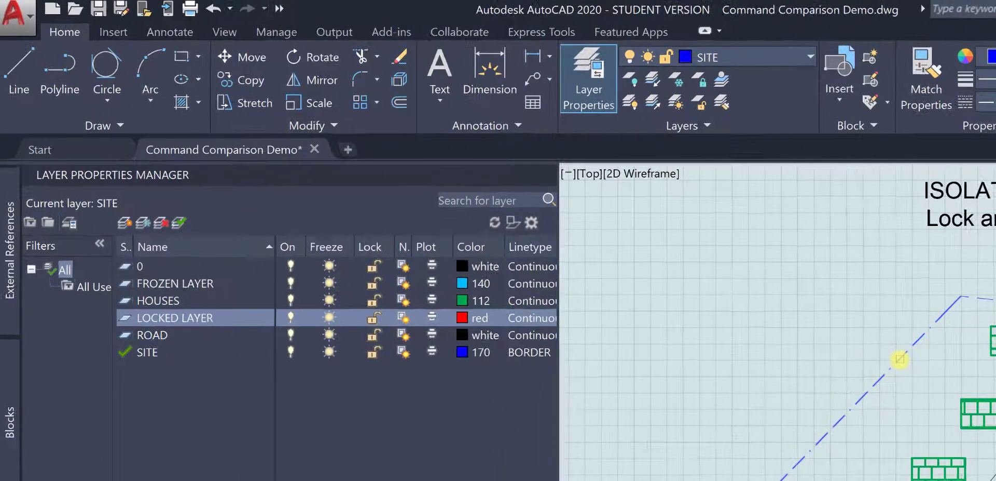
key(Return)
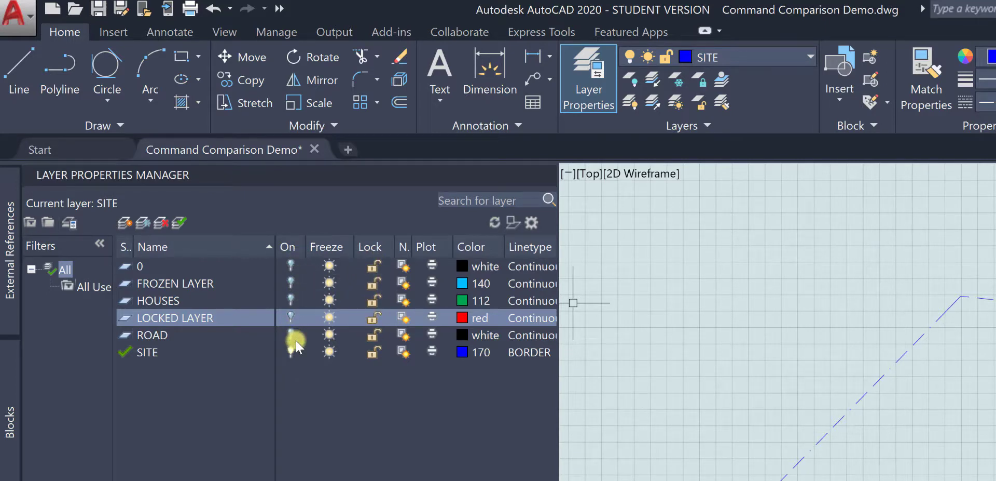
click(763, 58)
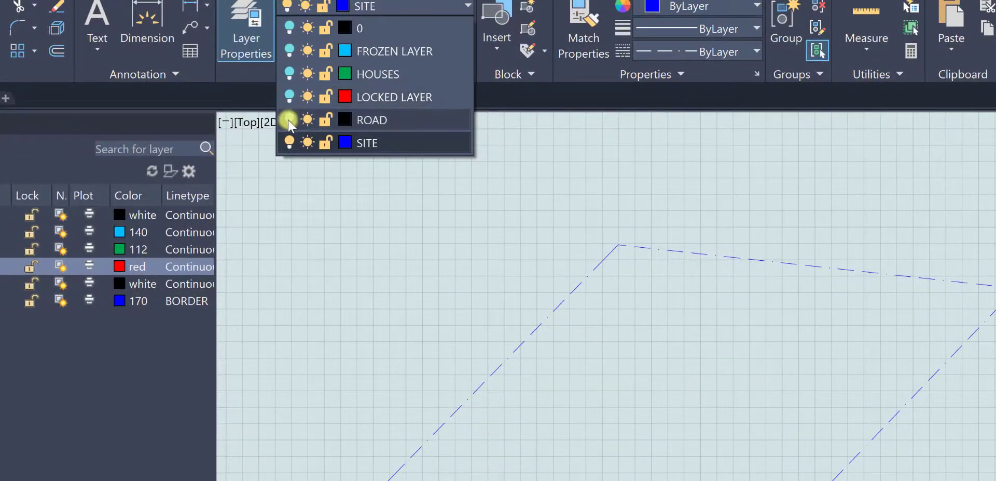
click(289, 120)
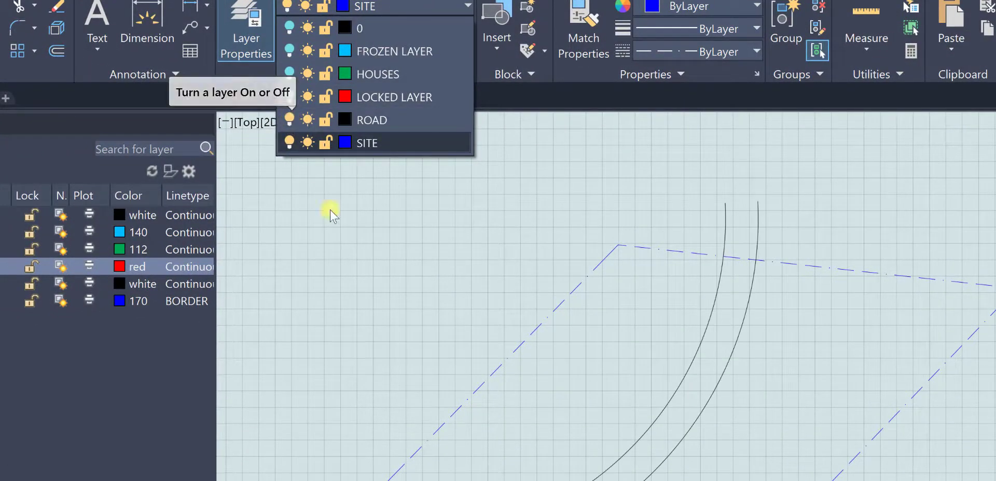
click(371, 282)
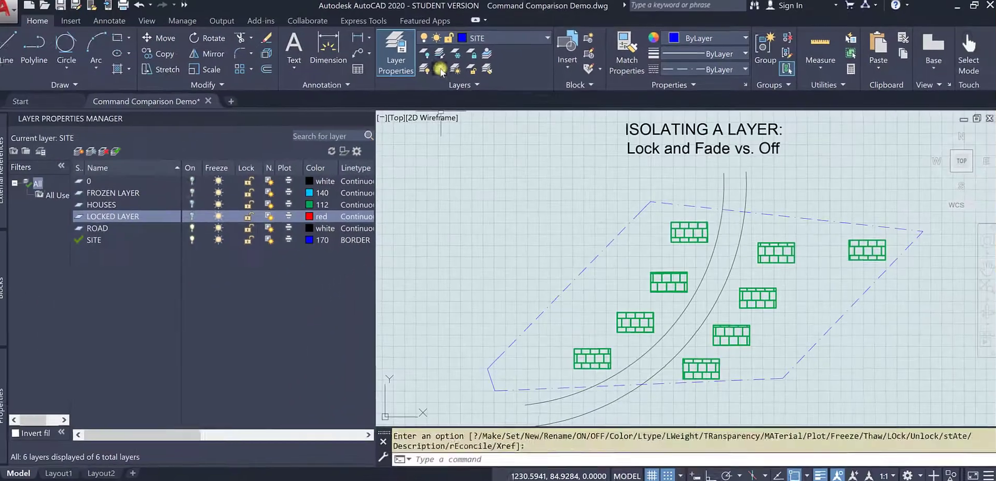